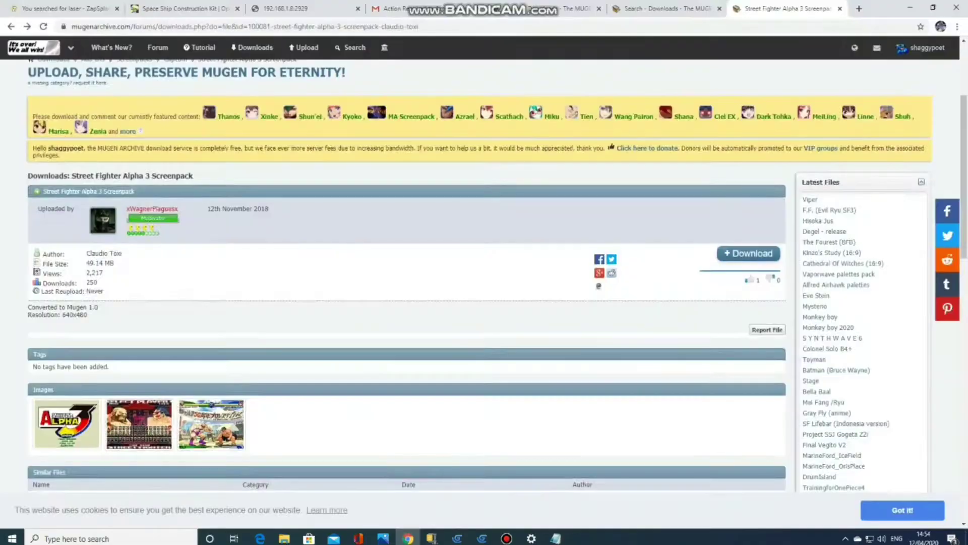
# Download the Street Fighter Alpha 3 Screenpack from its Mugen Archive page and open the downloaded SFA3.rar archive.
pyautogui.scroll(4, 484, 273)
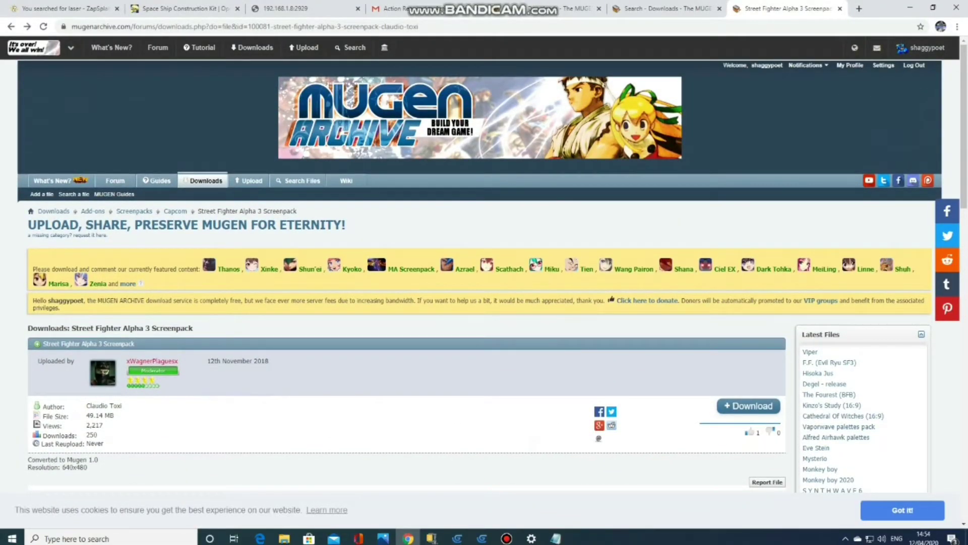
pyautogui.scroll(-2, 484, 272)
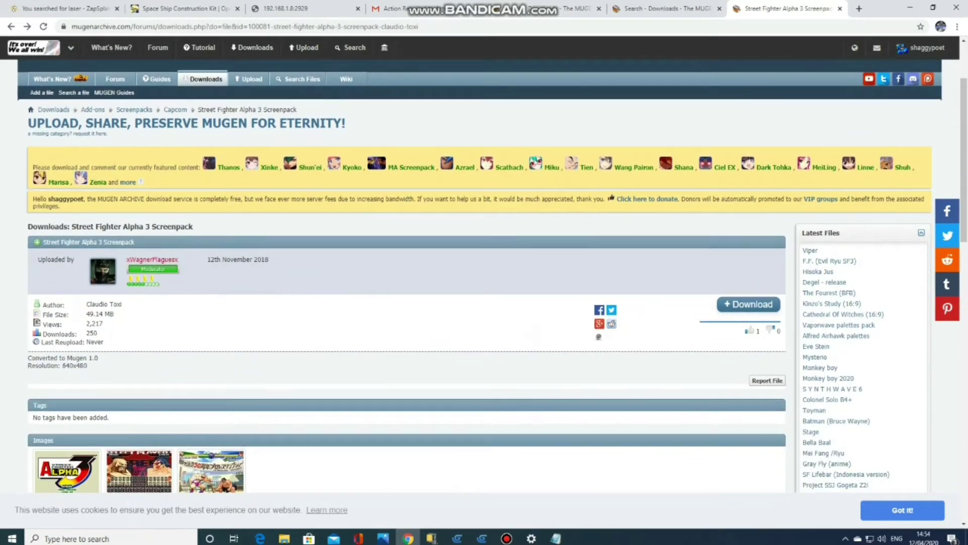
pyautogui.click(749, 305)
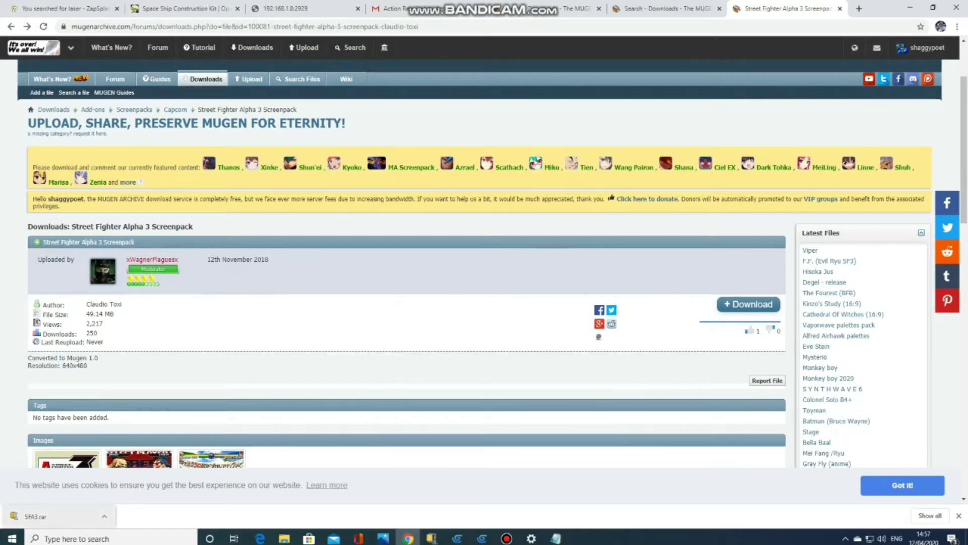
pyautogui.click(104, 516)
pyautogui.click(119, 452)
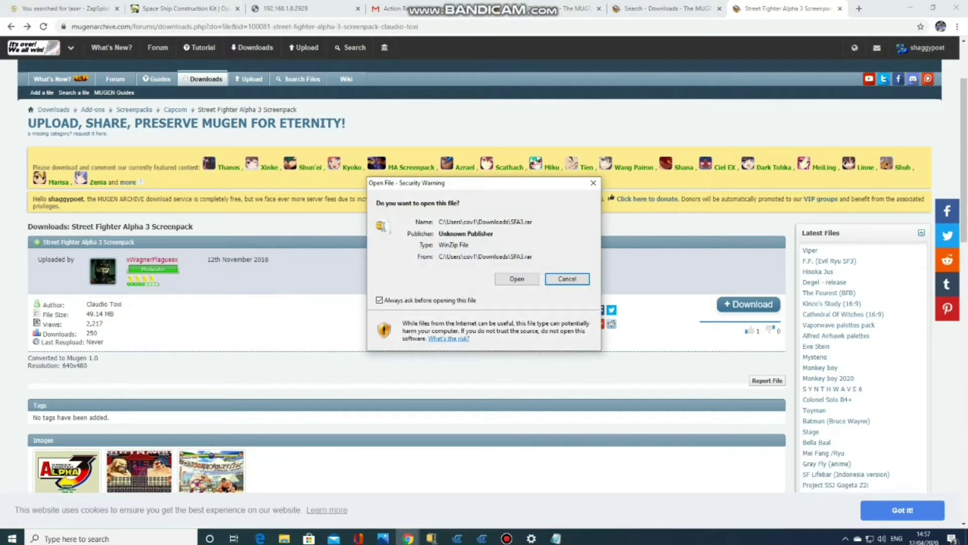
pyautogui.click(517, 279)
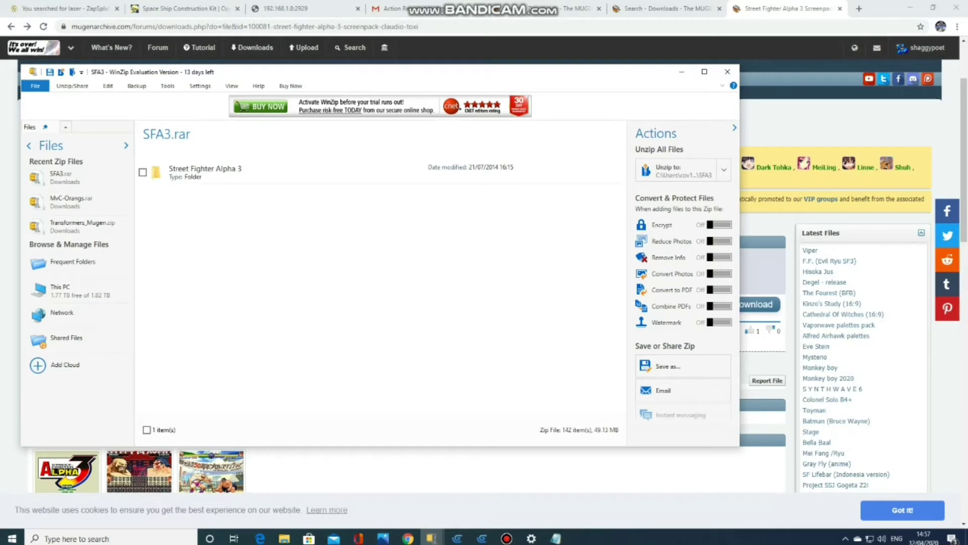
# Unzip the Street Fighter Alpha 3 folder from SFA3.rar to the Desktop.
pyautogui.click(206, 171)
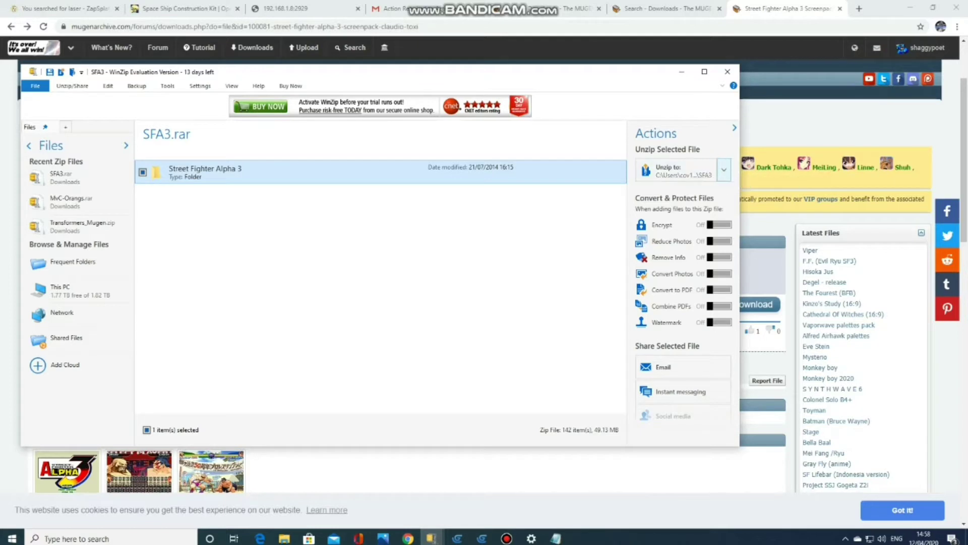
pyautogui.click(723, 170)
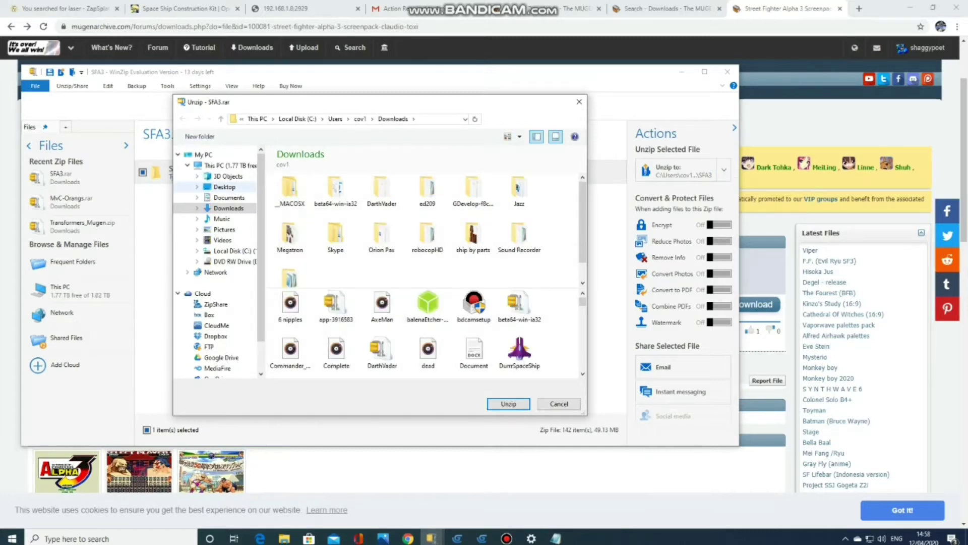
pyautogui.click(224, 187)
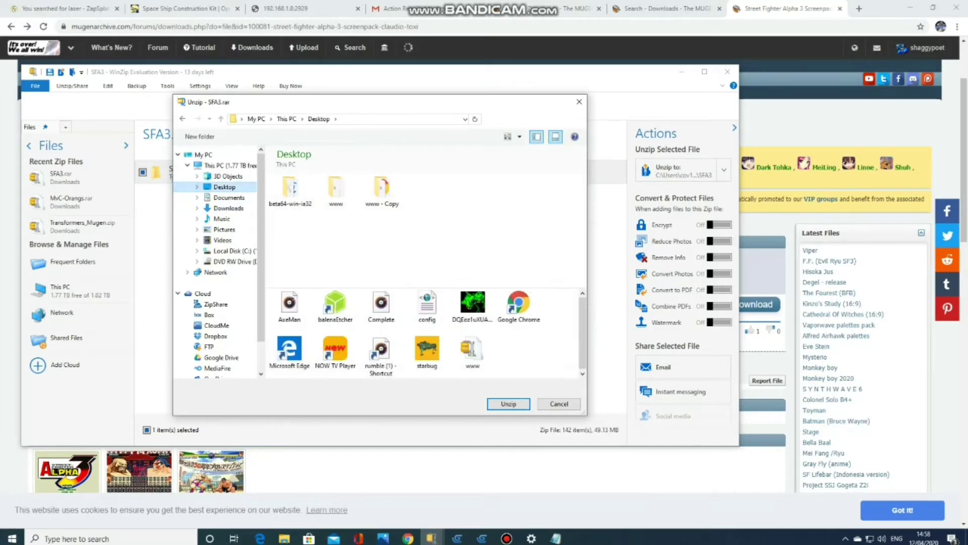
pyautogui.click(509, 404)
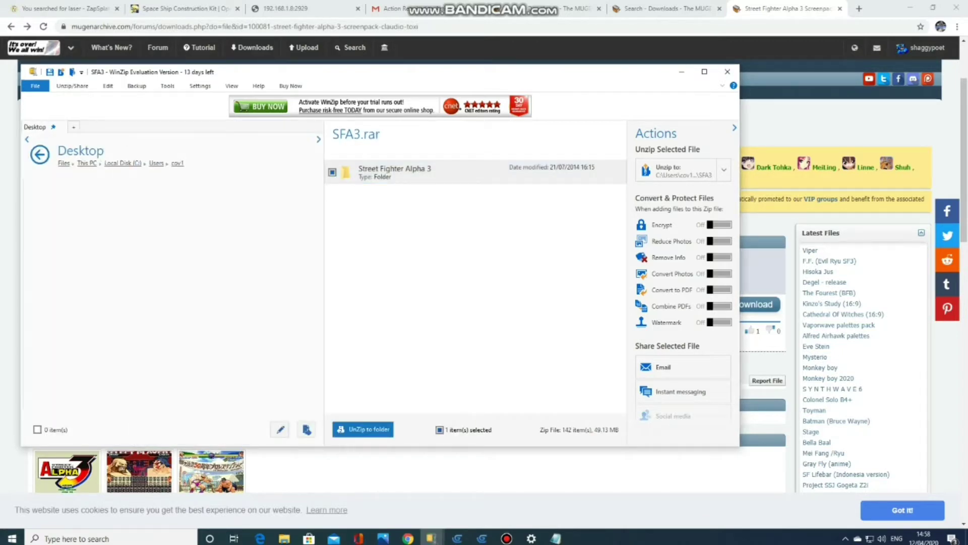
# Minimize the archive and browser windows and inspect the chars folder inside the desktop's Street Fighter Alpha 3 folder.
pyautogui.click(682, 71)
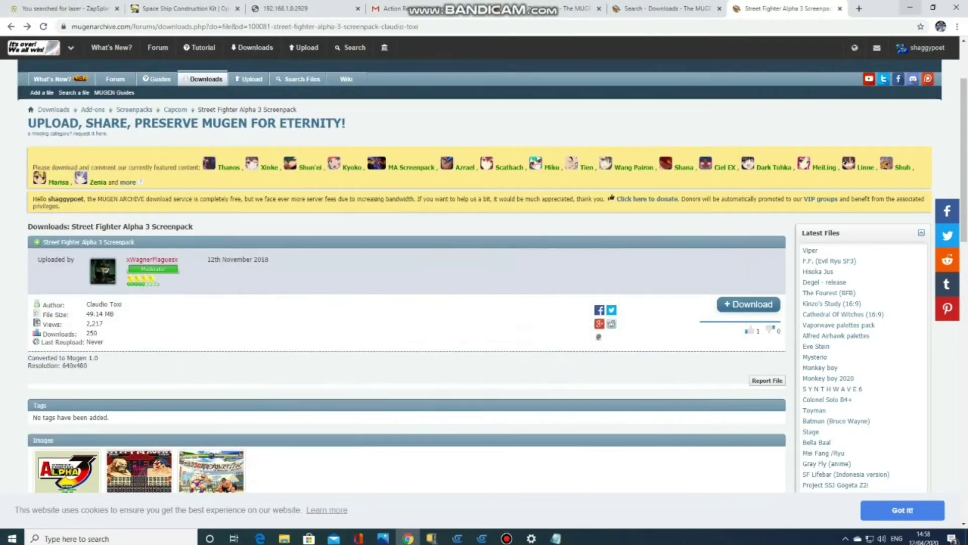
pyautogui.click(910, 8)
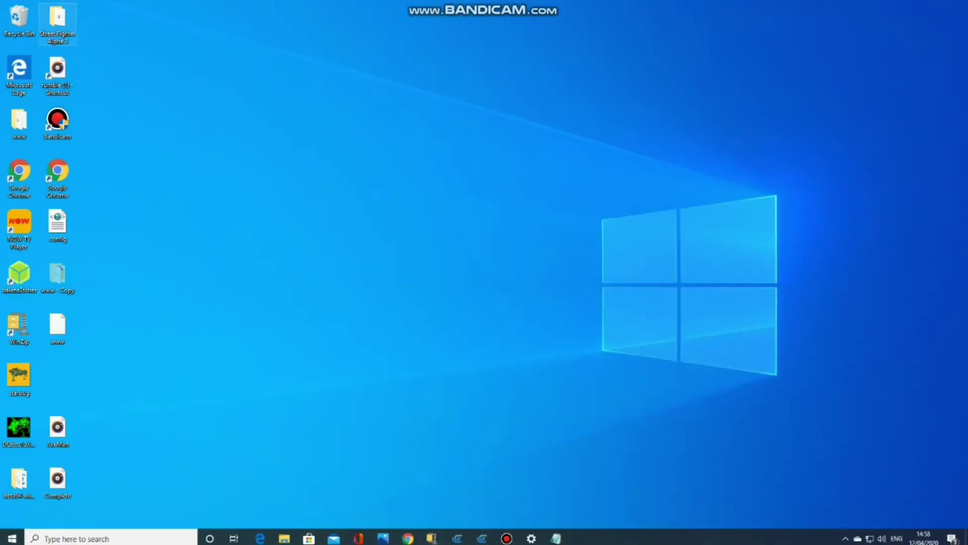
pyautogui.doubleClick(58, 23)
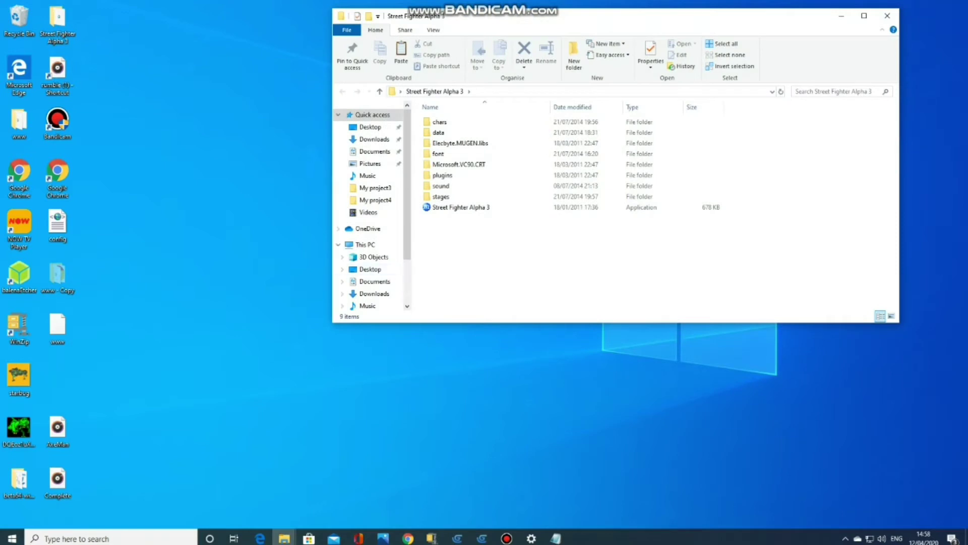
pyautogui.doubleClick(440, 122)
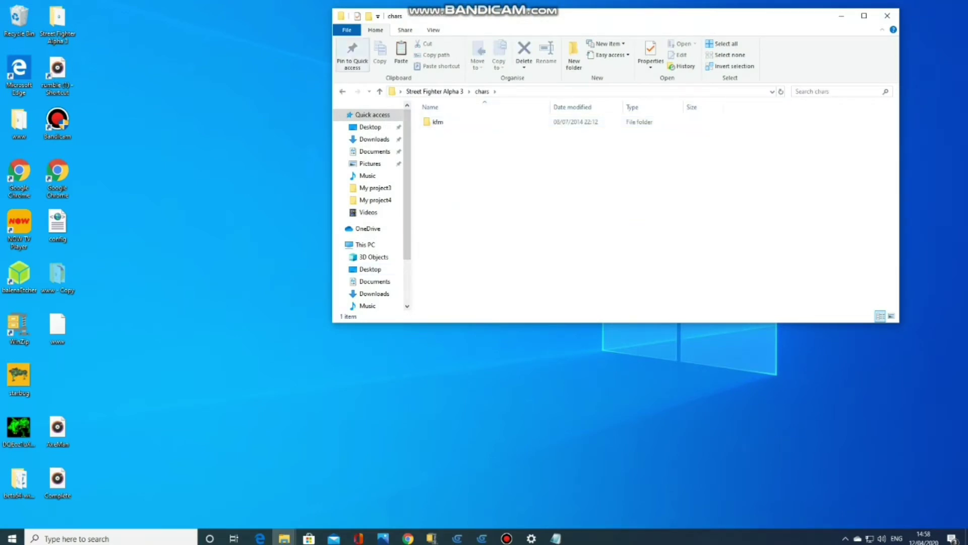
pyautogui.click(342, 92)
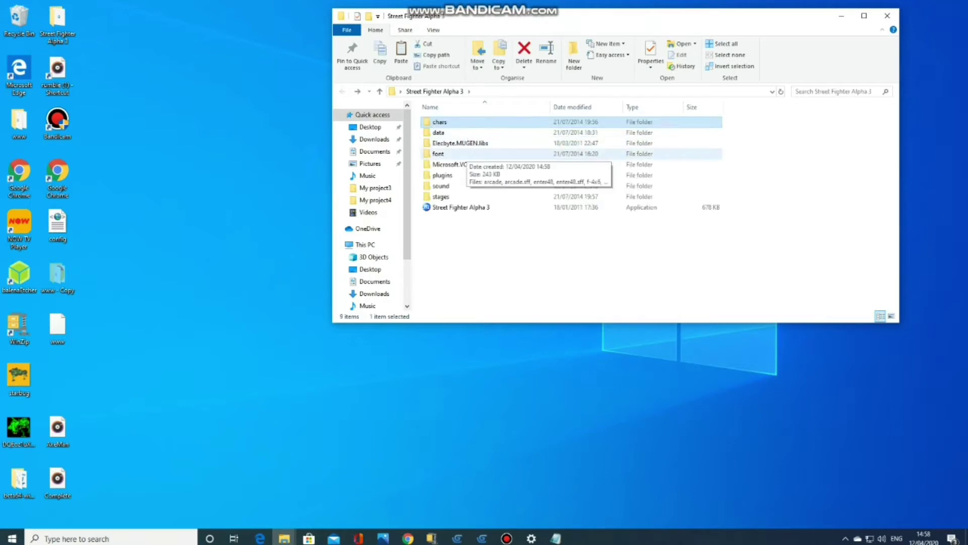
# Launch the Street Fighter Alpha 3 application and try out an Arcade match with Kung Fu Man.
pyautogui.click(461, 207)
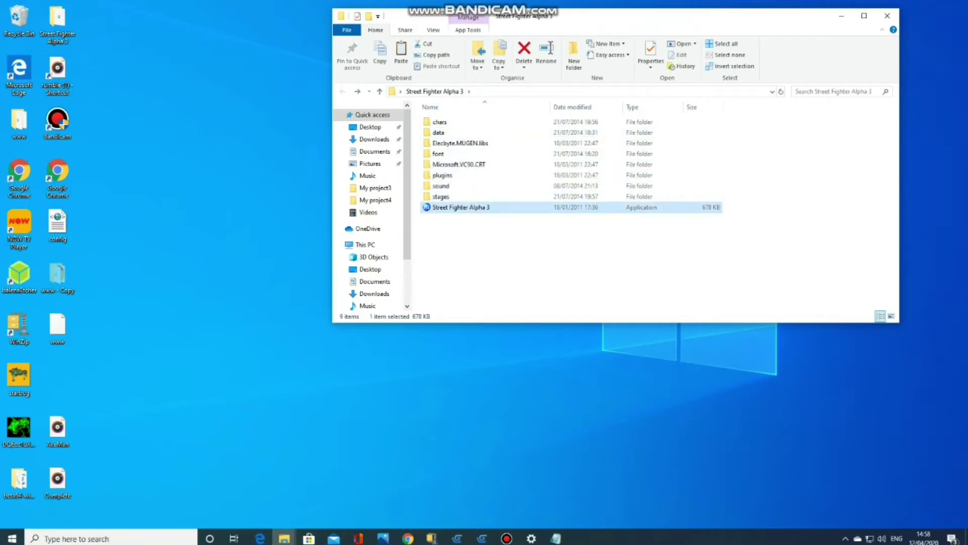
pyautogui.press('Return')
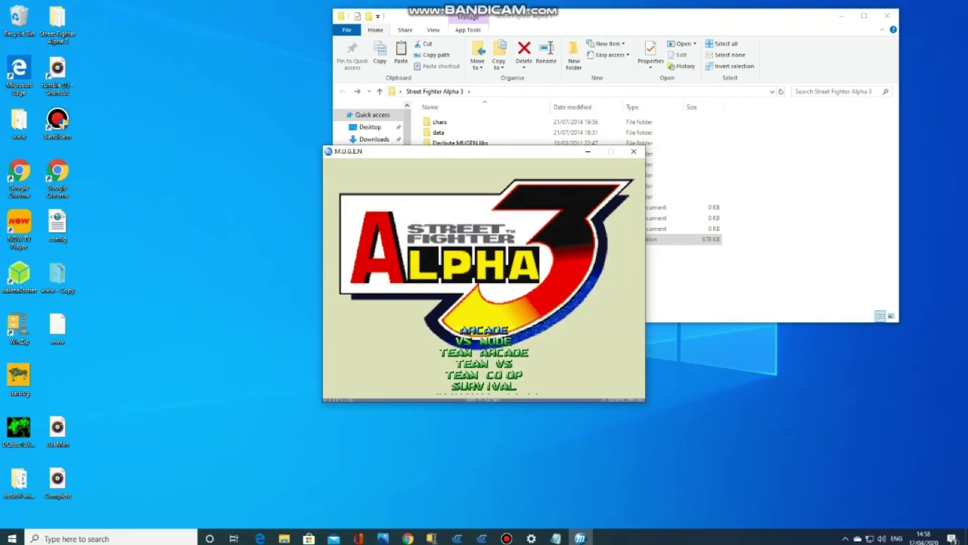
pyautogui.press('Return')
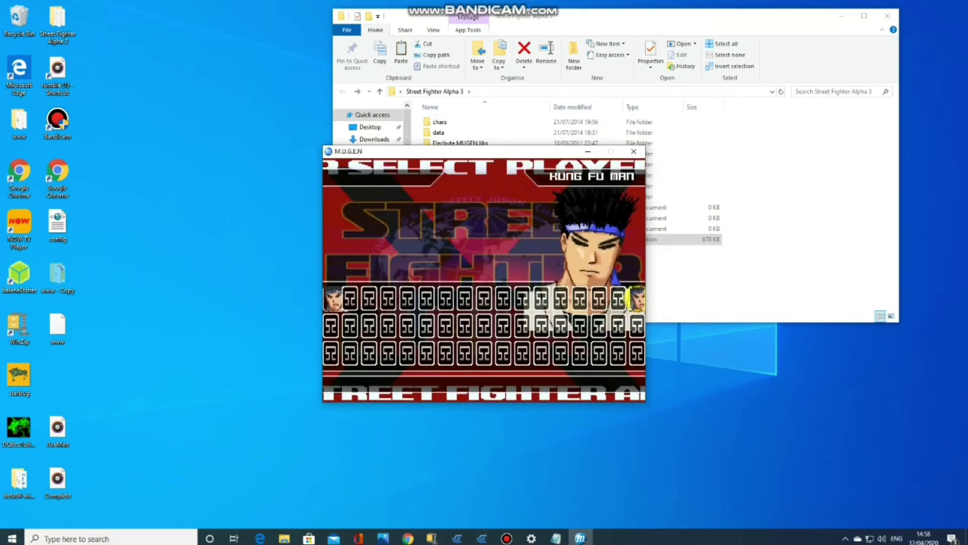
pyautogui.press('Return')
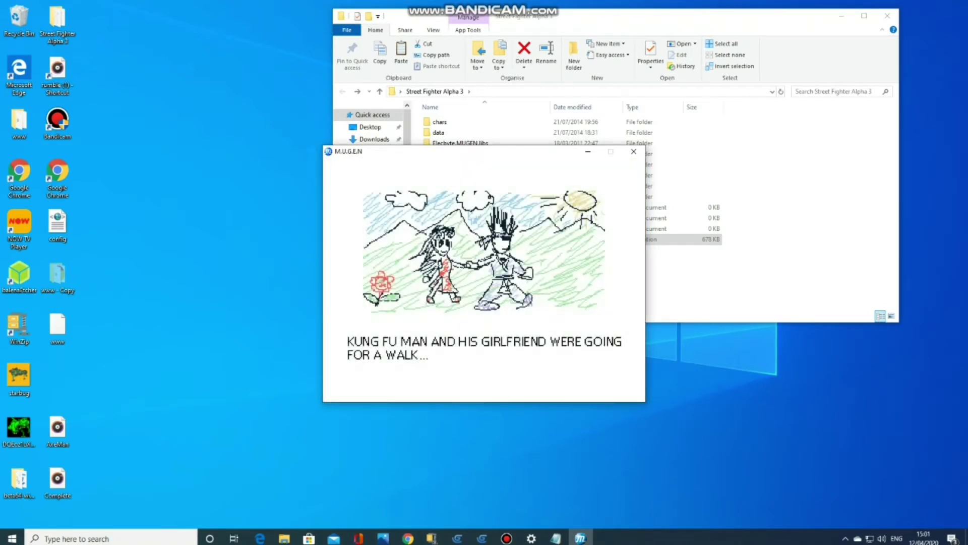
pyautogui.press('Return')
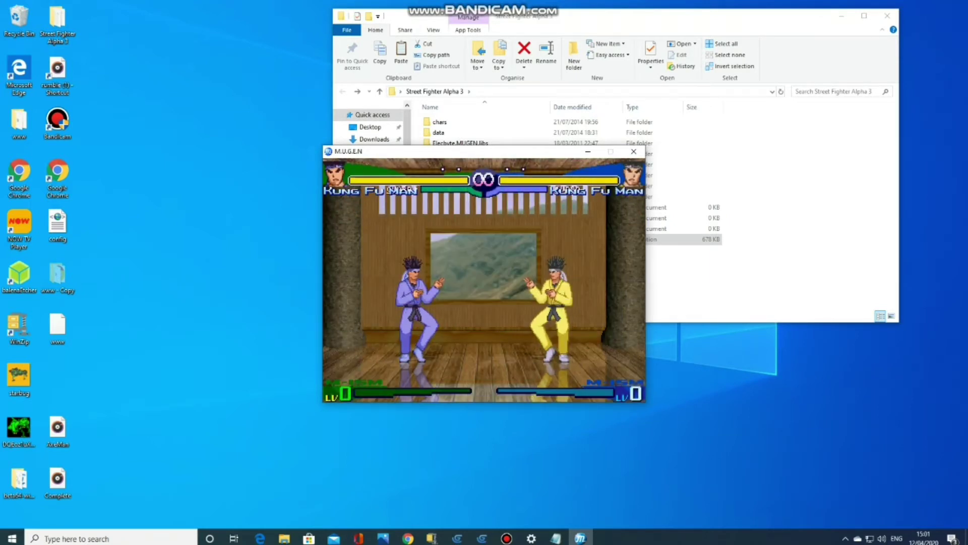
pyautogui.press('Up')
pyautogui.press('Right')
pyautogui.press('Up')
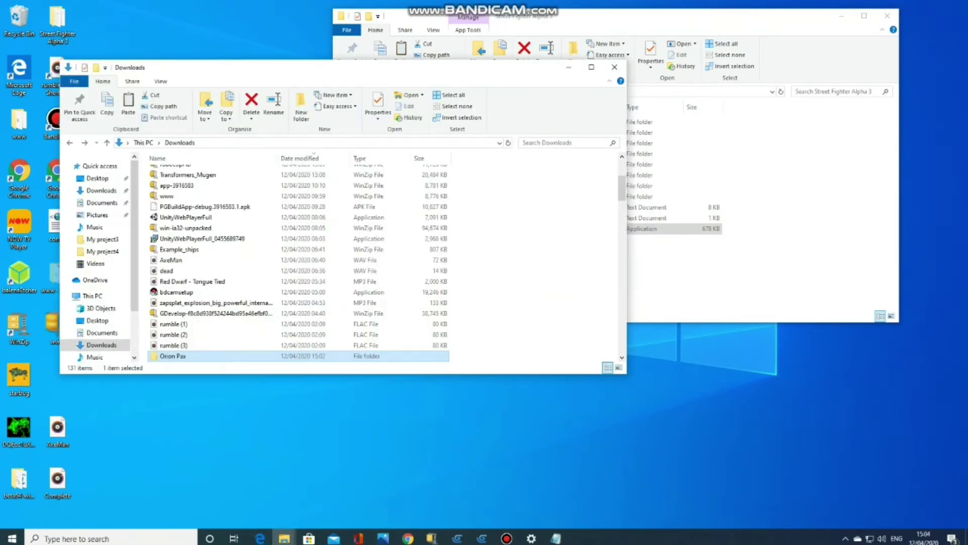
# Copy the Orion Pax folder from Downloads into the game's chars folder and check the folder's contents.
pyautogui.rightClick(186, 356)
pyautogui.click(211, 285)
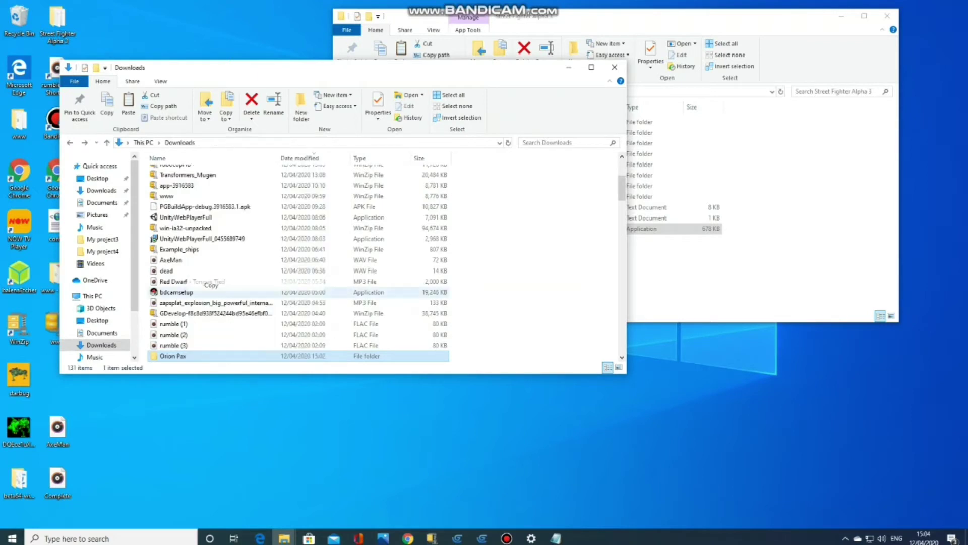
pyautogui.click(605, 17)
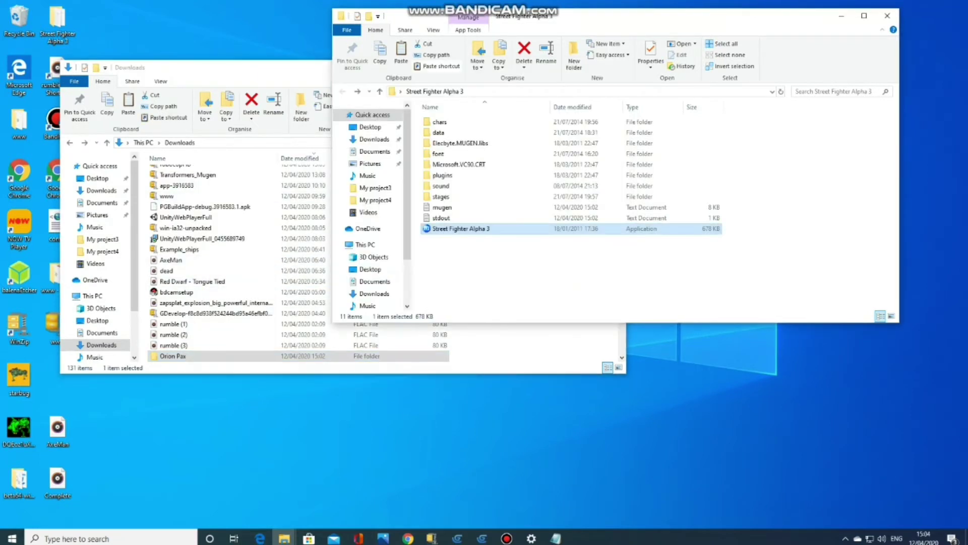
pyautogui.doubleClick(443, 122)
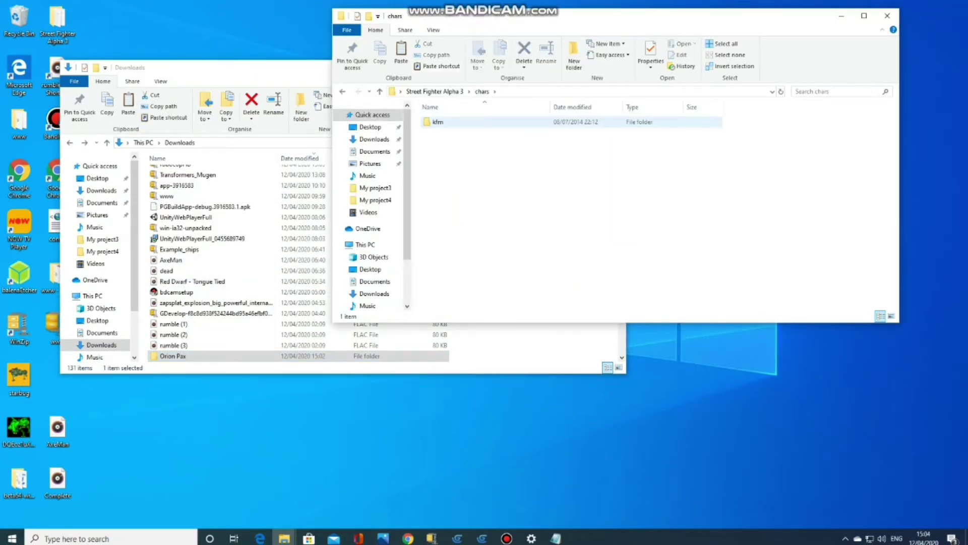
pyautogui.click(342, 91)
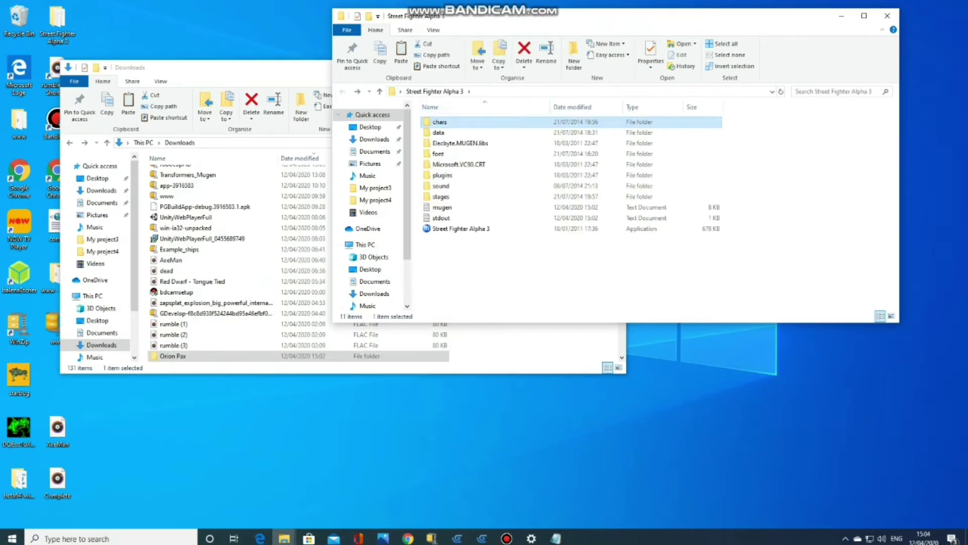
pyautogui.rightClick(443, 123)
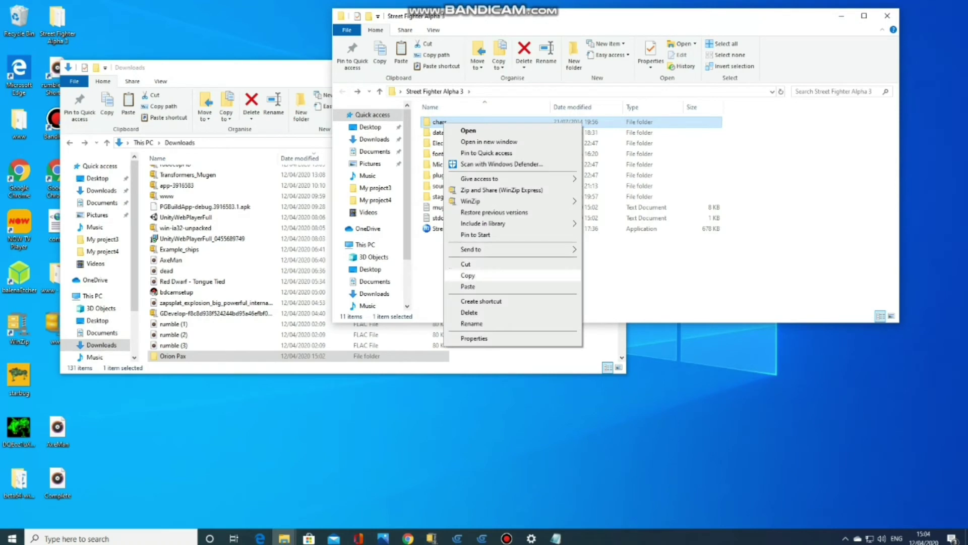
pyautogui.click(468, 286)
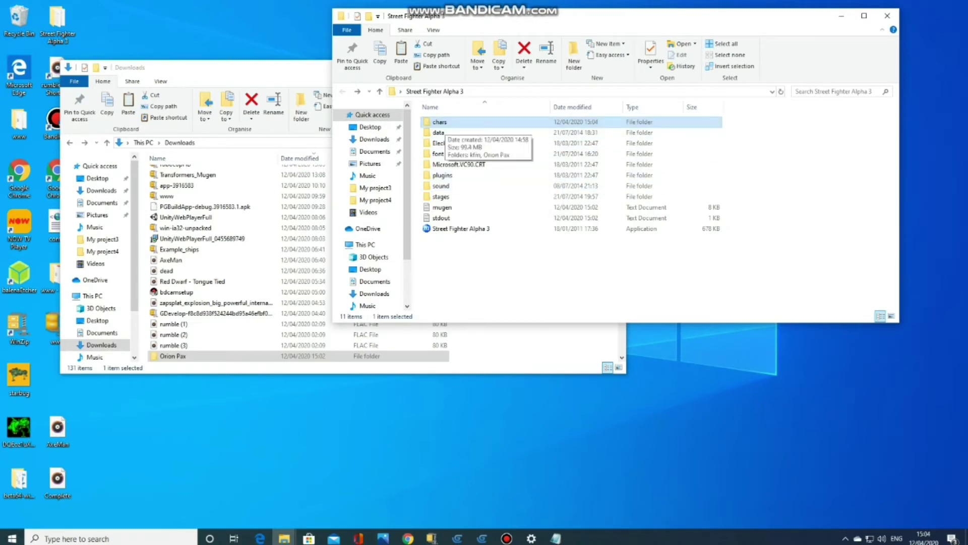
pyautogui.doubleClick(440, 123)
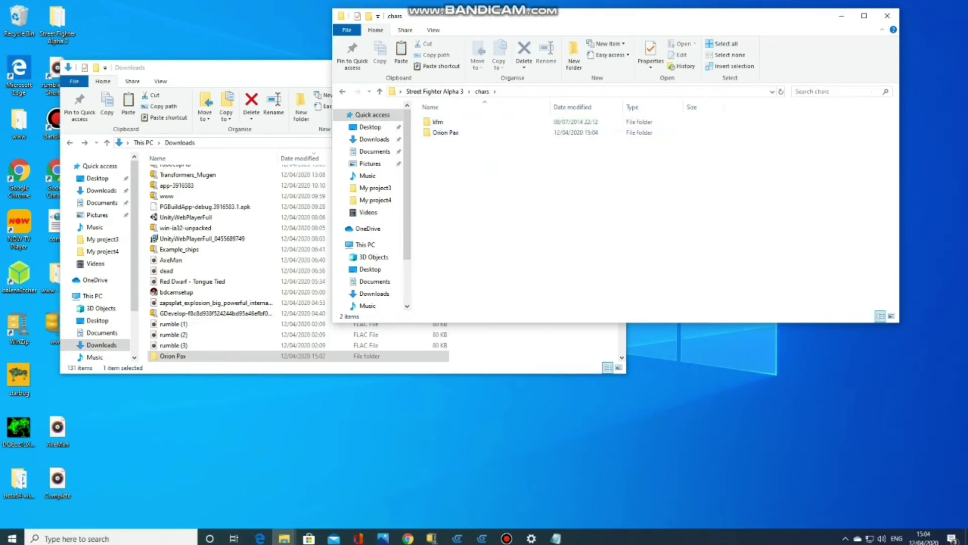
pyautogui.click(342, 92)
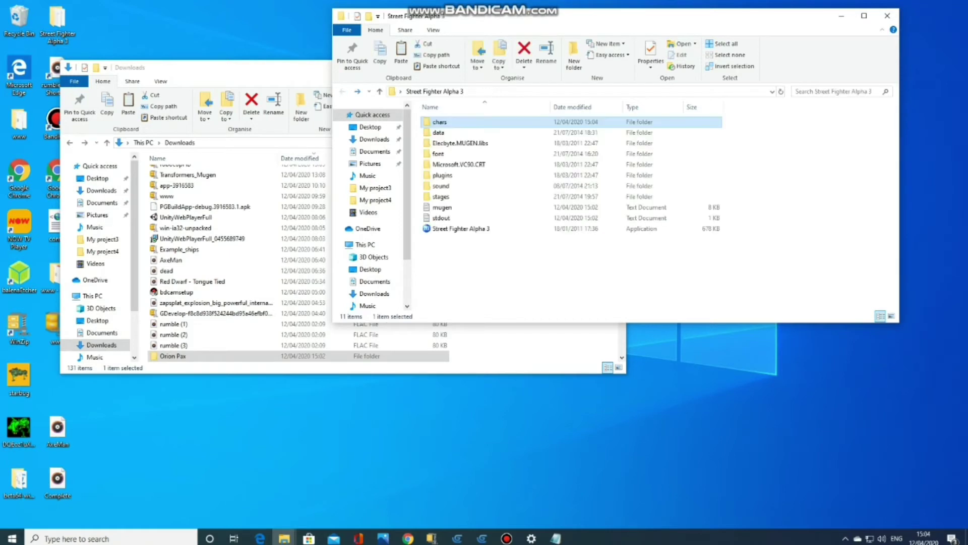
# Open the omega_select file from the game's data folder in Notepad.
pyautogui.doubleClick(438, 132)
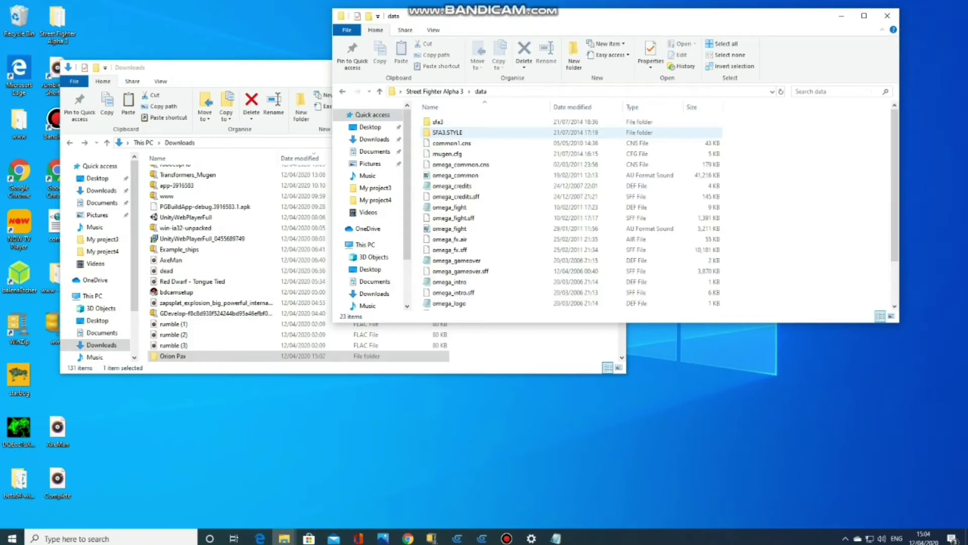
pyautogui.scroll(-1, 453, 247)
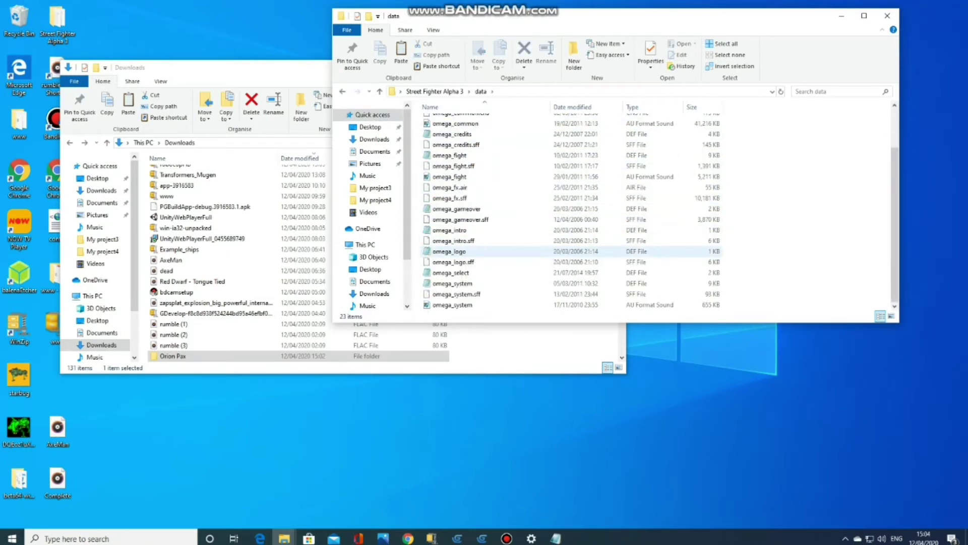
pyautogui.scroll(2, 459, 256)
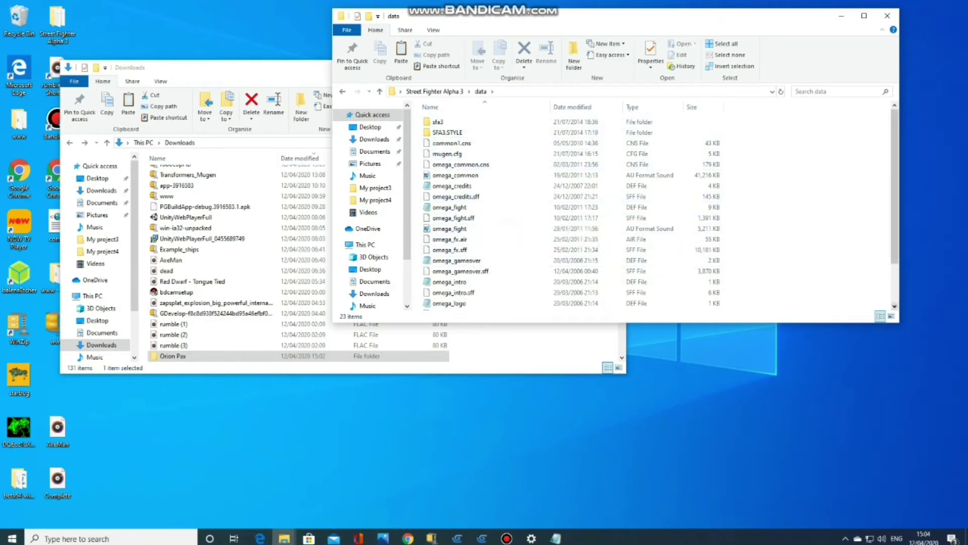
pyautogui.scroll(-1, 660, 209)
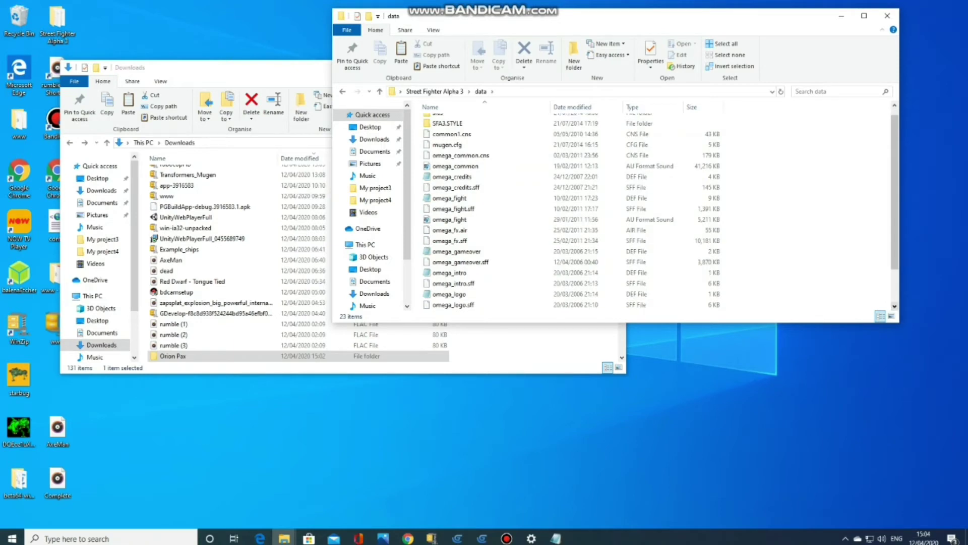
pyautogui.scroll(-4, 661, 210)
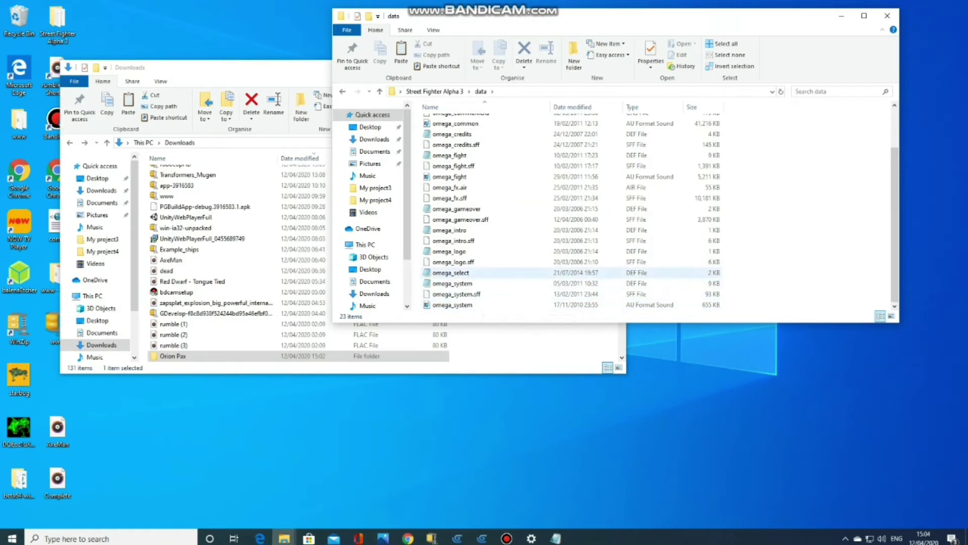
pyautogui.rightClick(462, 276)
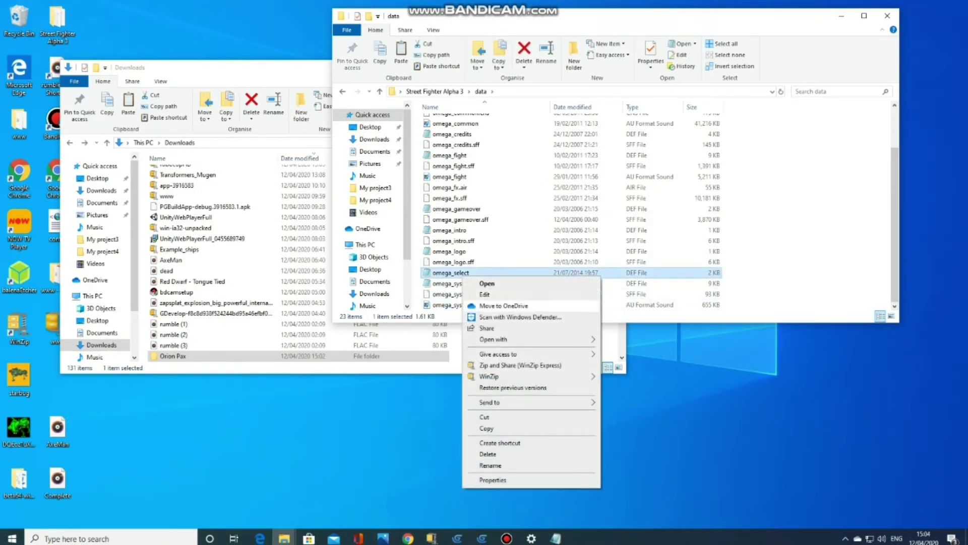
pyautogui.moveTo(497, 339)
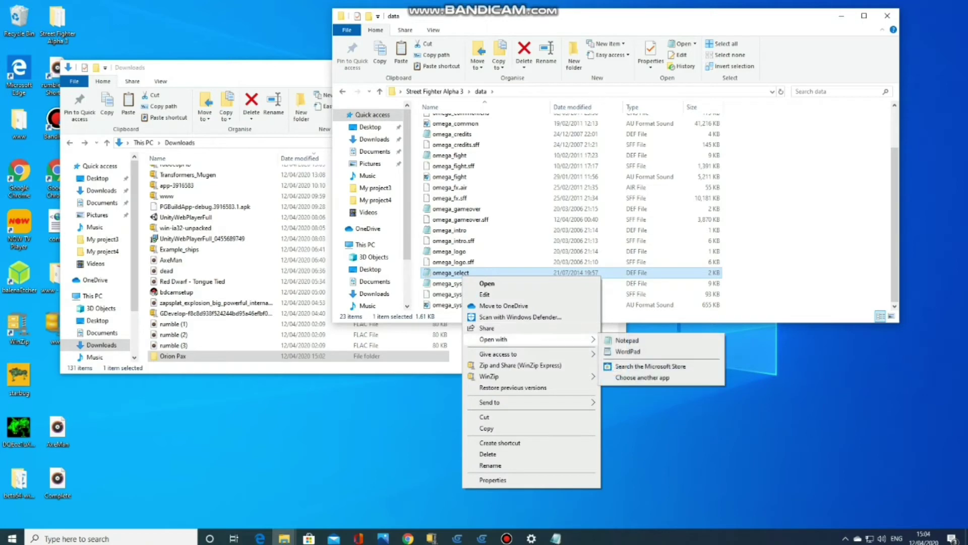
pyautogui.click(627, 339)
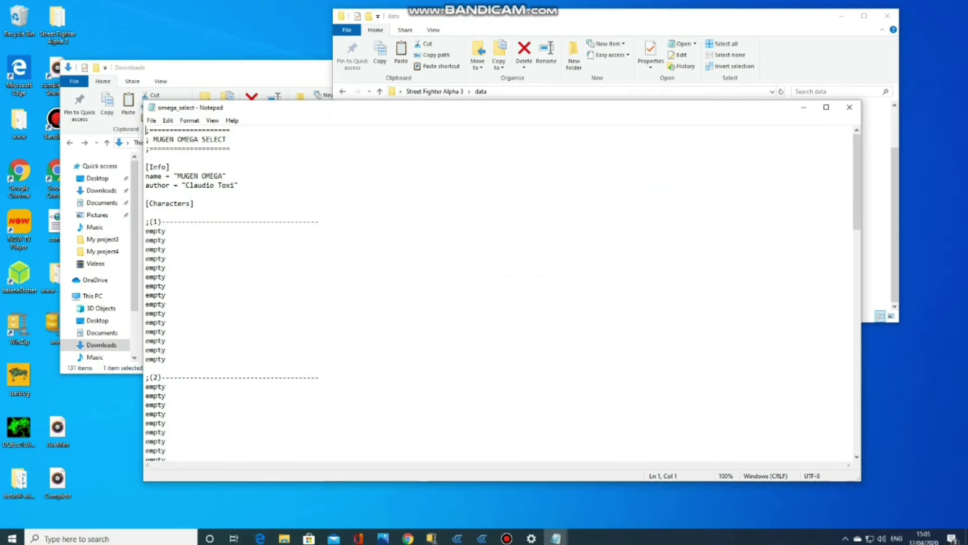
# Replace the first "empty" entry under section (1) of the [Characters] list with "Orion Pax".
pyautogui.click(167, 231)
pyautogui.hotkey('shift', 'Left')
pyautogui.hotkey('shift', 'Left')
pyautogui.hotkey('shift', 'Left')
pyautogui.hotkey('shift', 'Left')
pyautogui.hotkey('shift', 'Left')
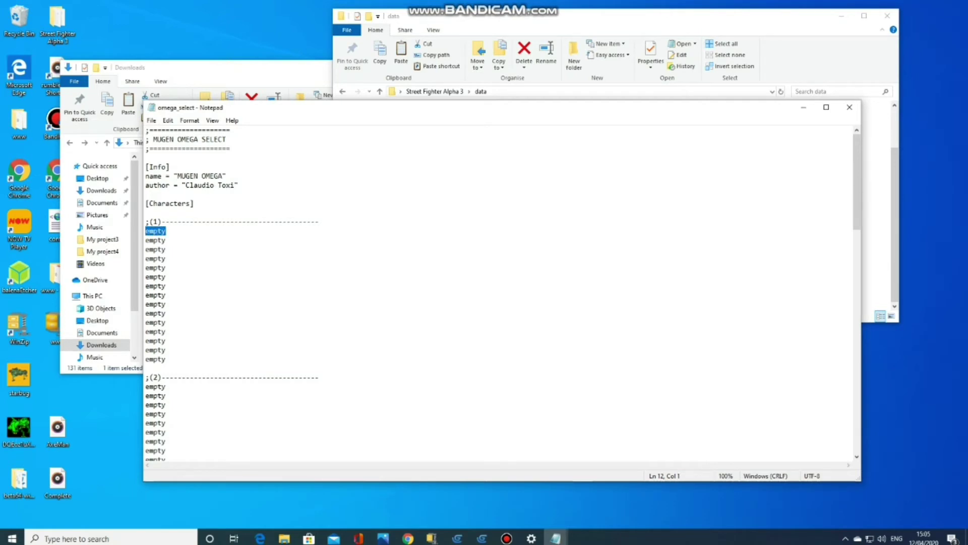
pyautogui.write('oRION')
pyautogui.press('BackSpace')
pyautogui.press('BackSpace')
pyautogui.press('BackSpace')
pyautogui.press('BackSpace')
pyautogui.press('BackSpace')
pyautogui.press('BackSpace')
pyautogui.write('Orion Pax')
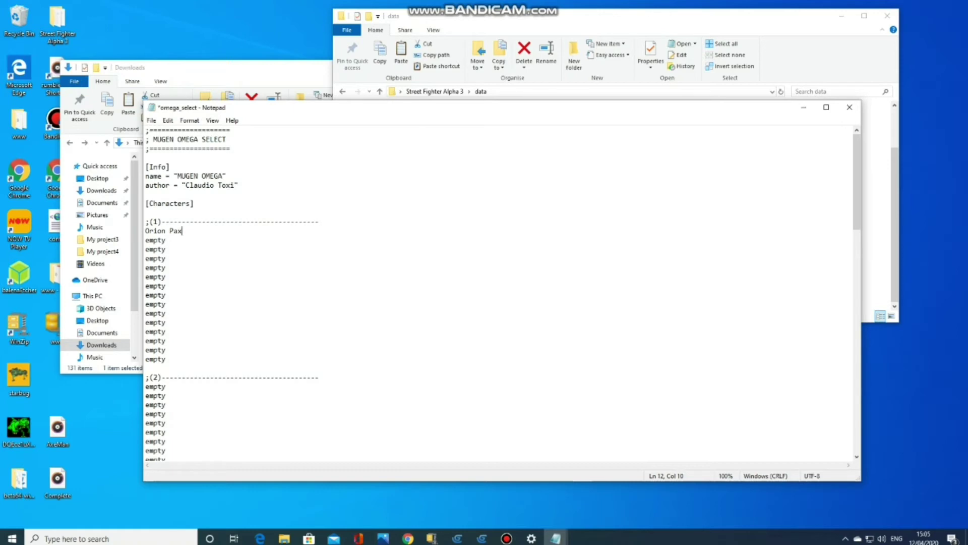
# Save the edited omega_select file and minimize its window.
pyautogui.click(151, 120)
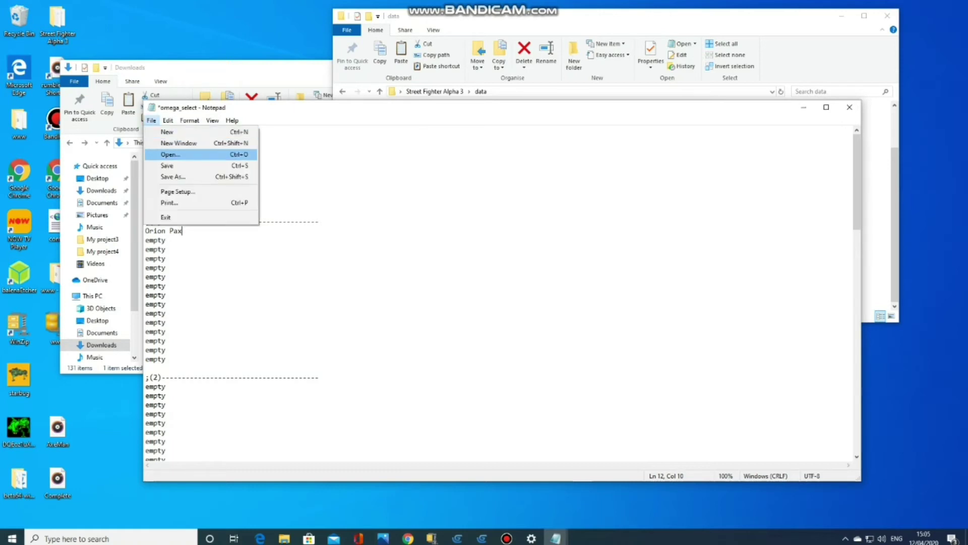
pyautogui.click(167, 165)
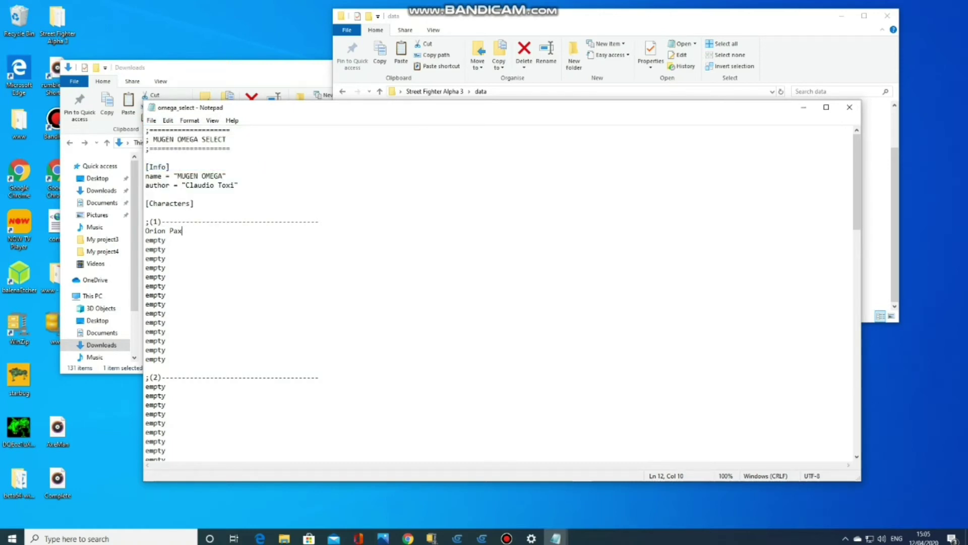
pyautogui.click(803, 108)
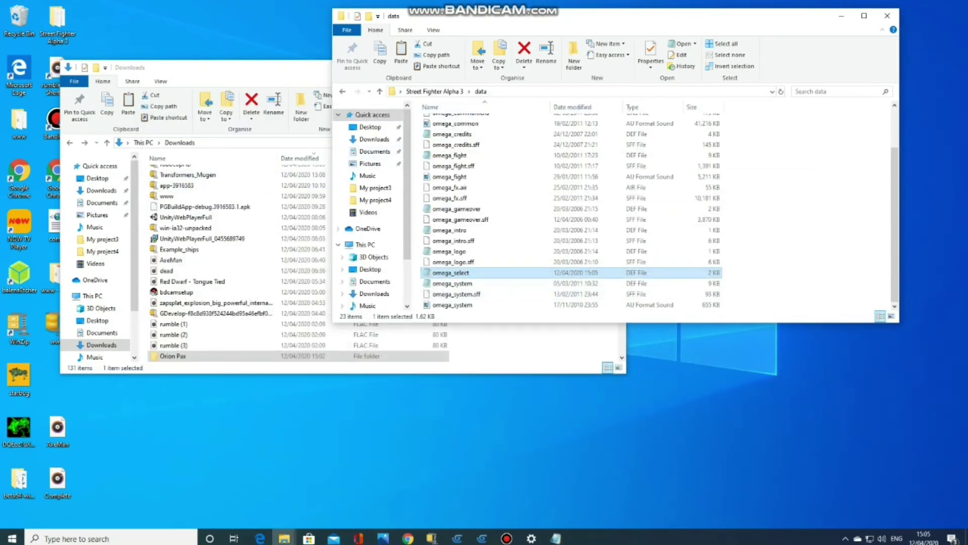
# Go back to the Street Fighter Alpha 3 folder, launch the game application and proceed to the player select screen.
pyautogui.hotkey('alt', 'Left')
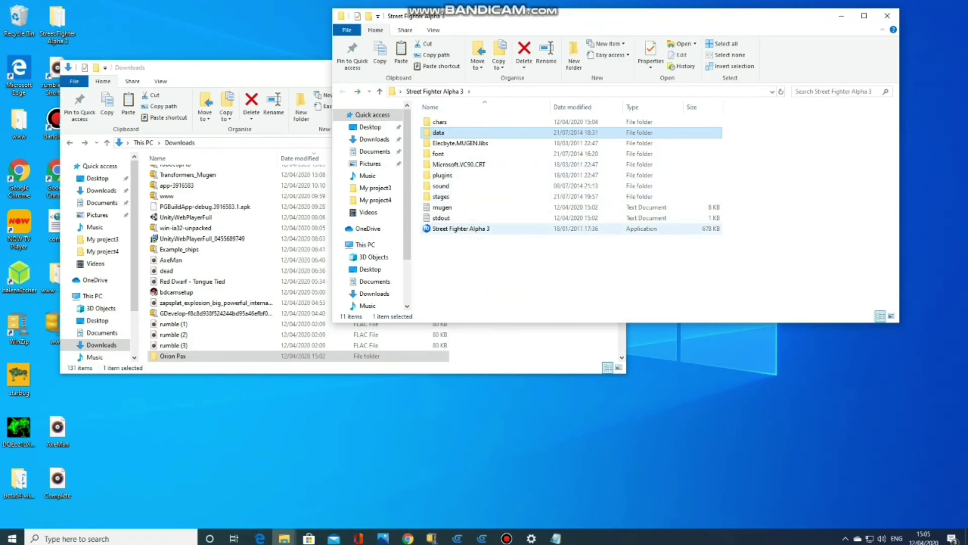
pyautogui.click(474, 229)
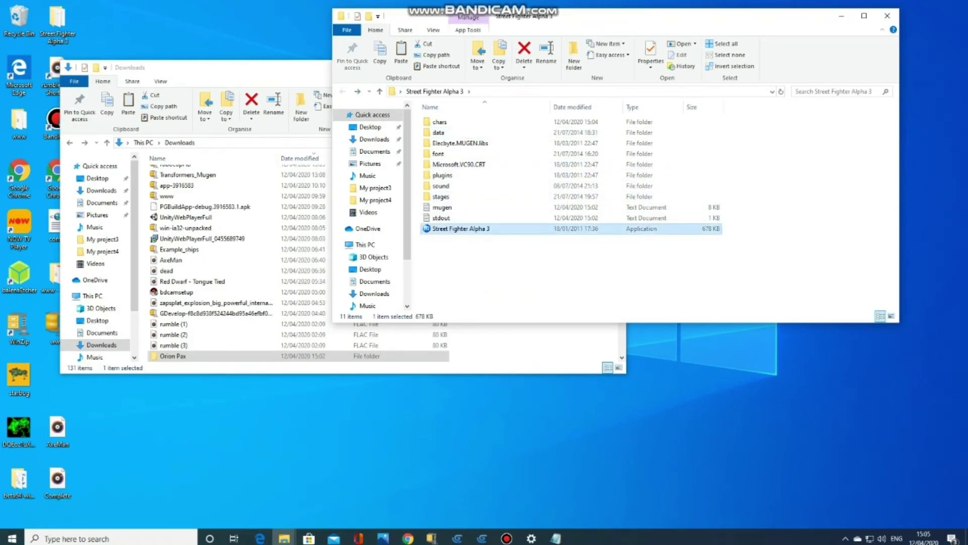
pyautogui.press('Return')
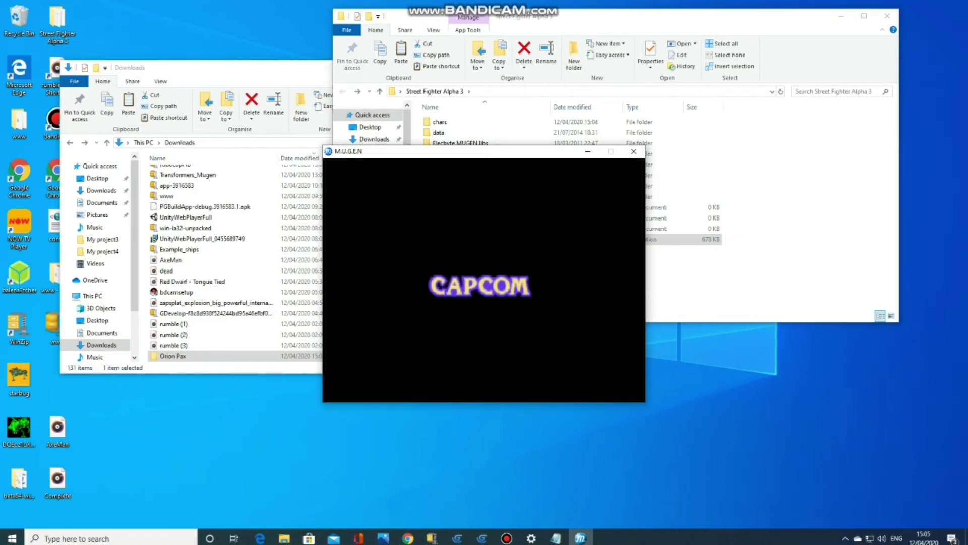
pyautogui.press('Return')
pyautogui.press('Return')
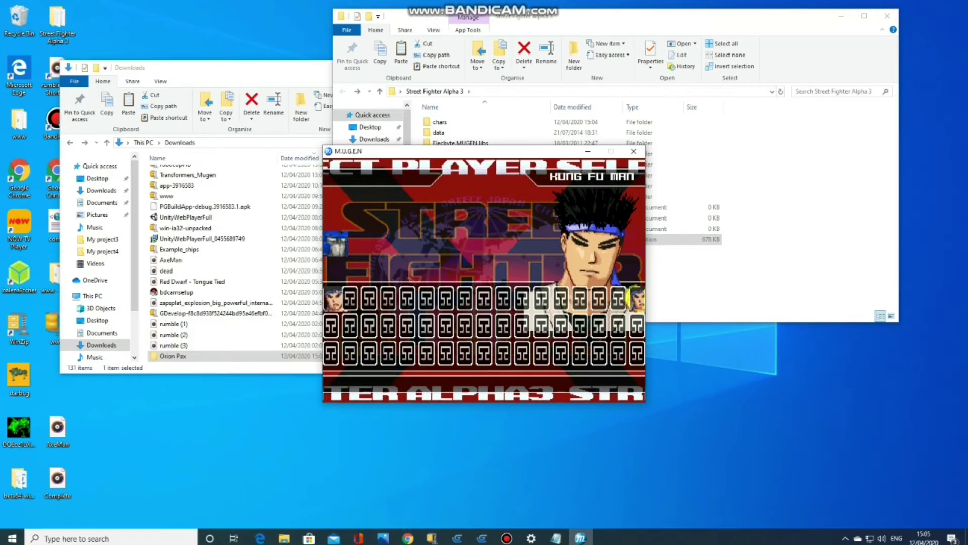
# Choose the newly added Optimus Prime character on the player select screen and start the match.
pyautogui.press('Left')
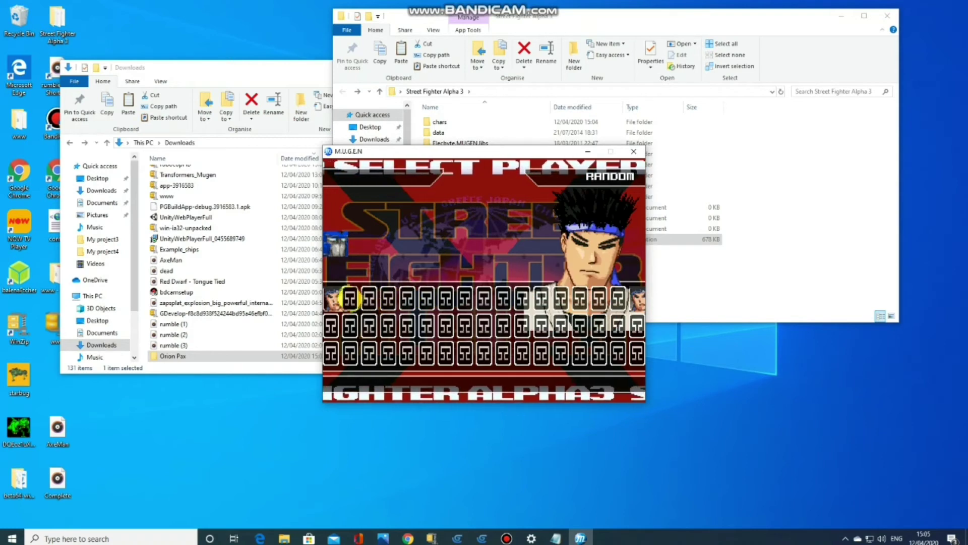
pyautogui.press('Left')
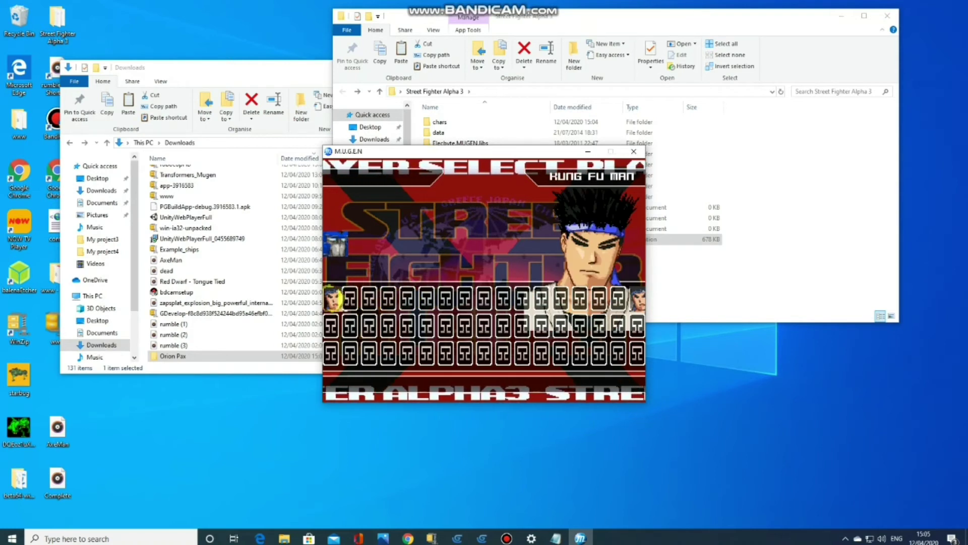
pyautogui.press('Up')
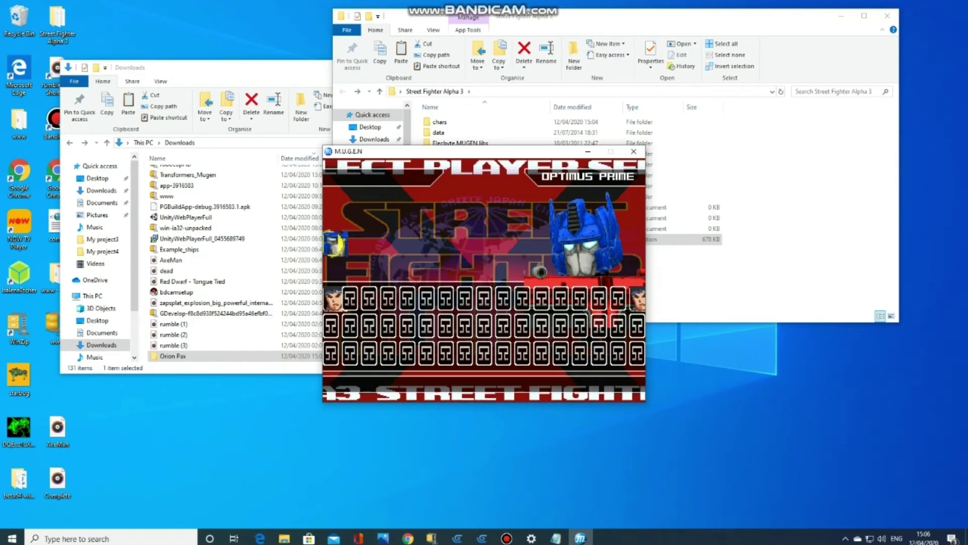
pyautogui.press('Return')
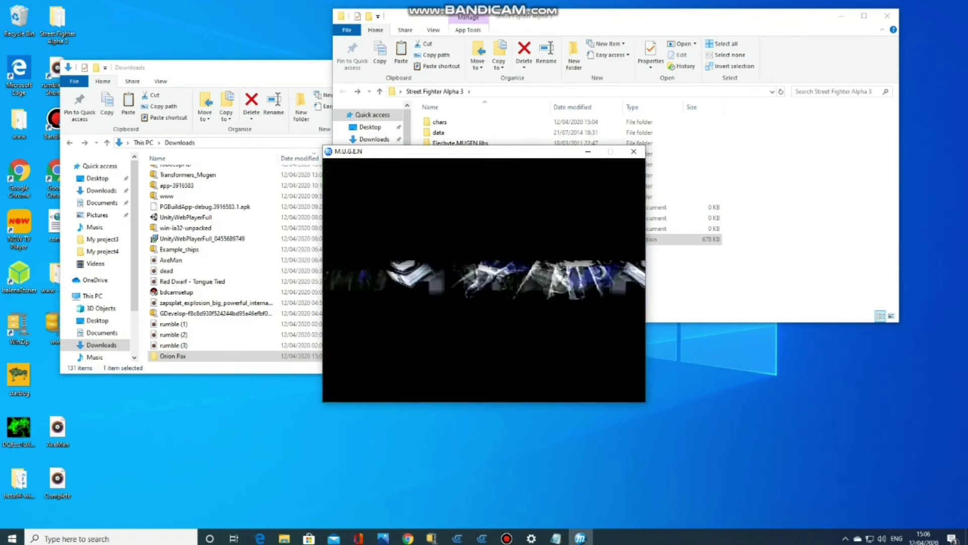
# Test the added character in the Kung Fu Man versus Optimus Prime match using jumps, movement and attacks.
pyautogui.hotkey('Up', 'Right')
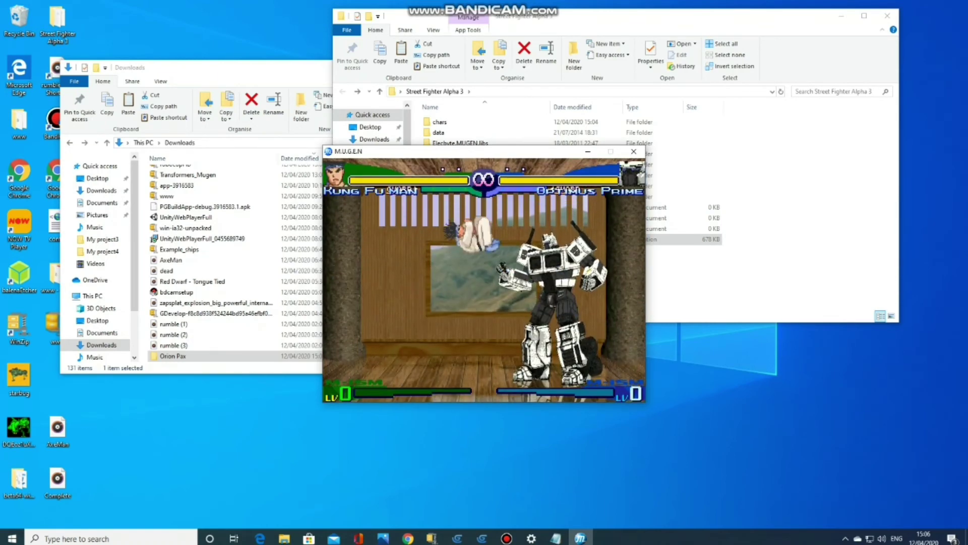
pyautogui.press('s')
pyautogui.press('s')
pyautogui.press('s')
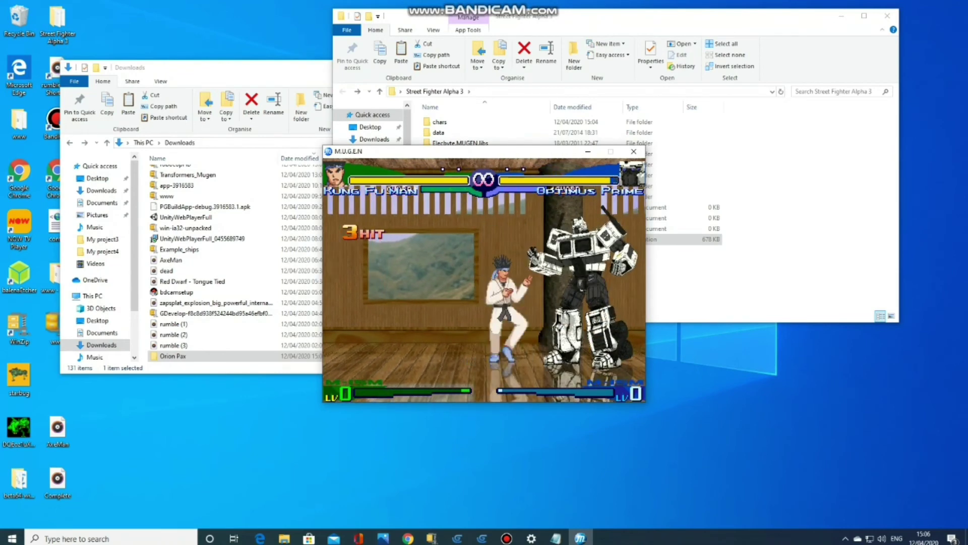
pyautogui.hotkey('Up', 'Right')
pyautogui.press('s')
pyautogui.press('Up')
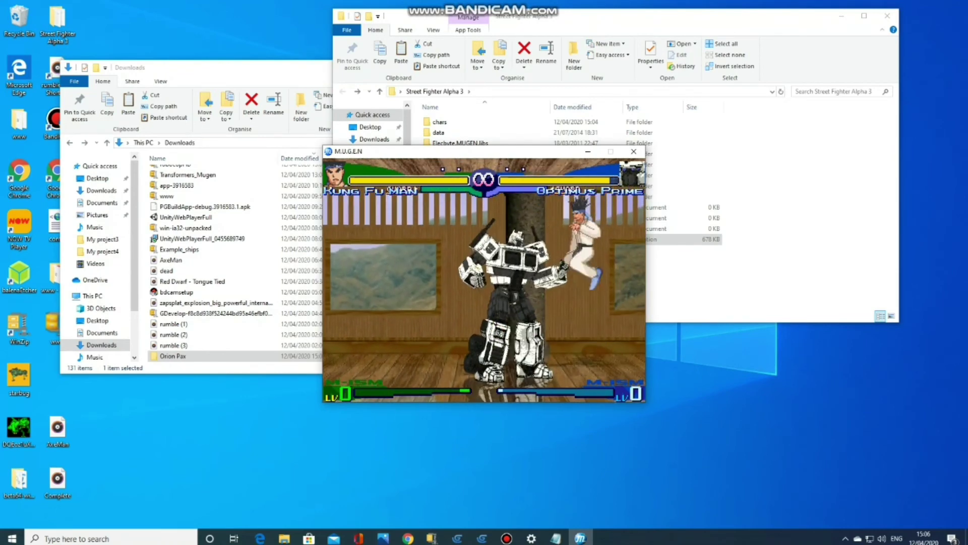
pyautogui.press('s')
pyautogui.press('Up')
pyautogui.press('s')
pyautogui.press('s')
pyautogui.press('s')
pyautogui.press('Up')
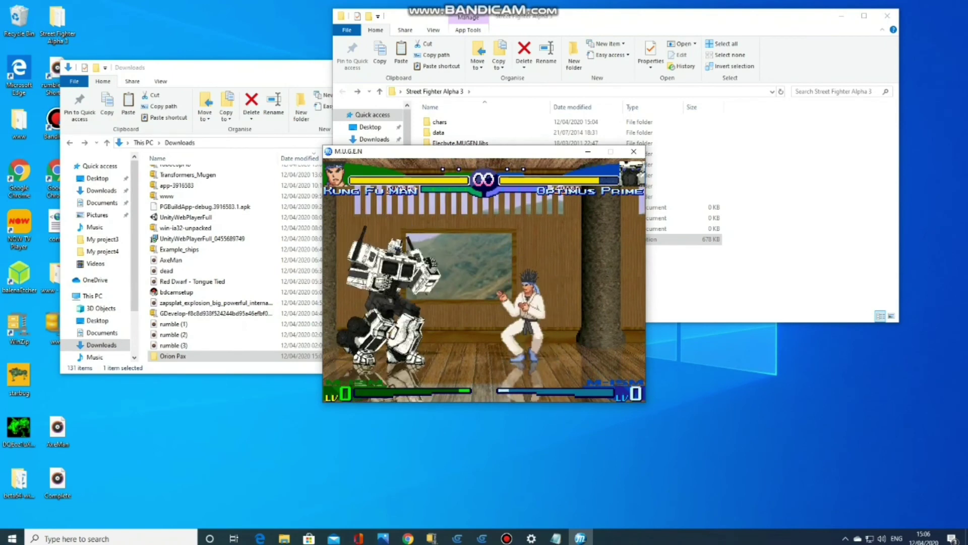
pyautogui.press('Up')
pyautogui.press('Right')
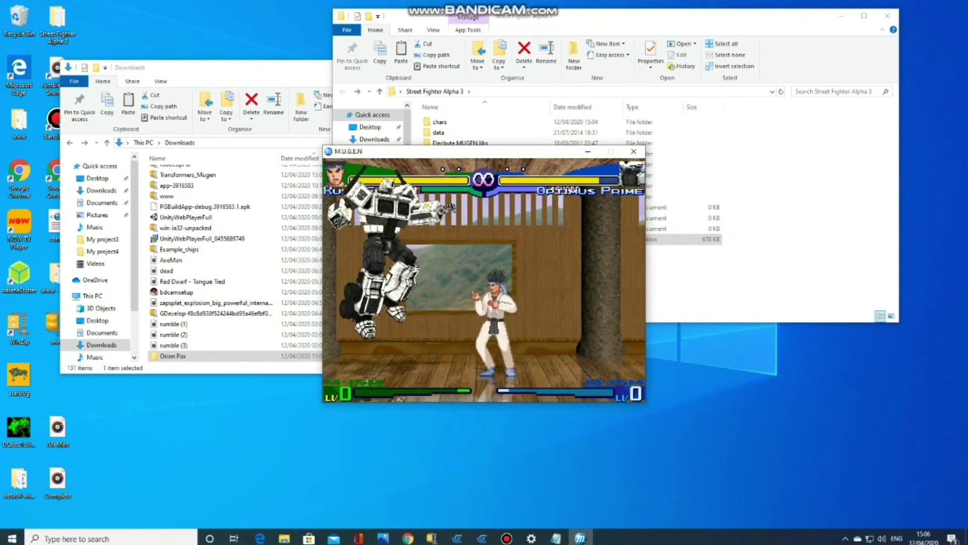
pyautogui.press('z')
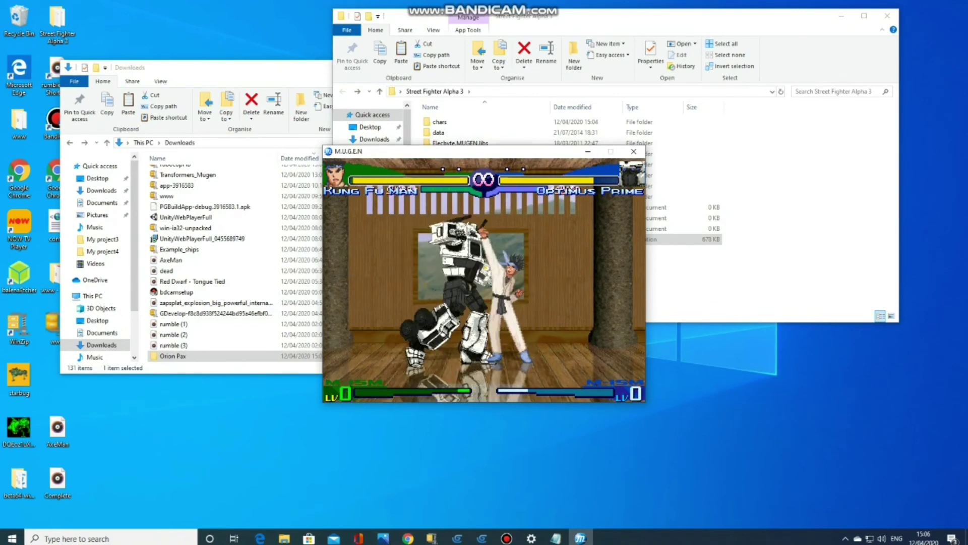